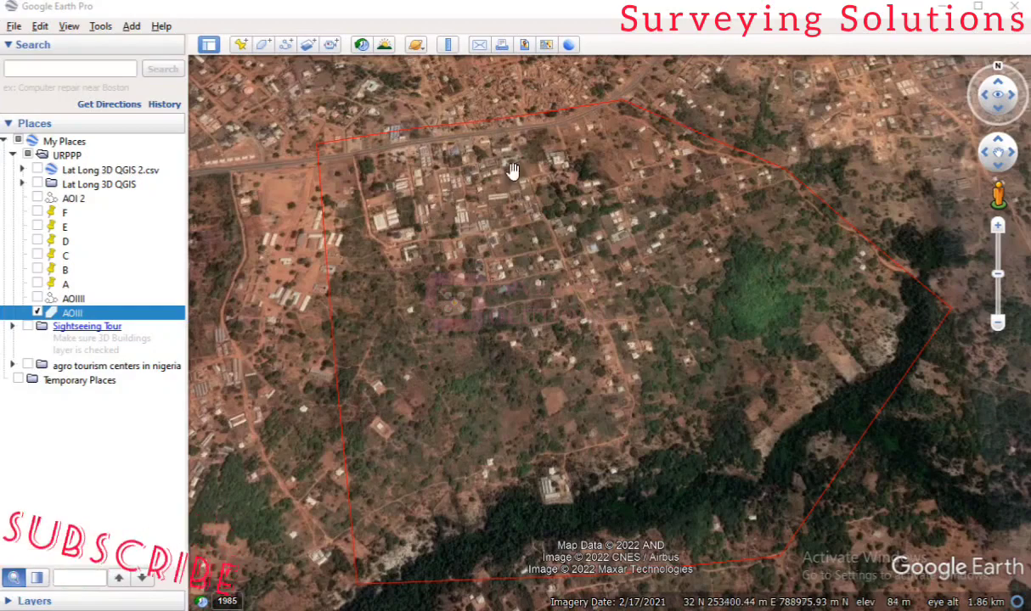
pyautogui.click(266, 49)
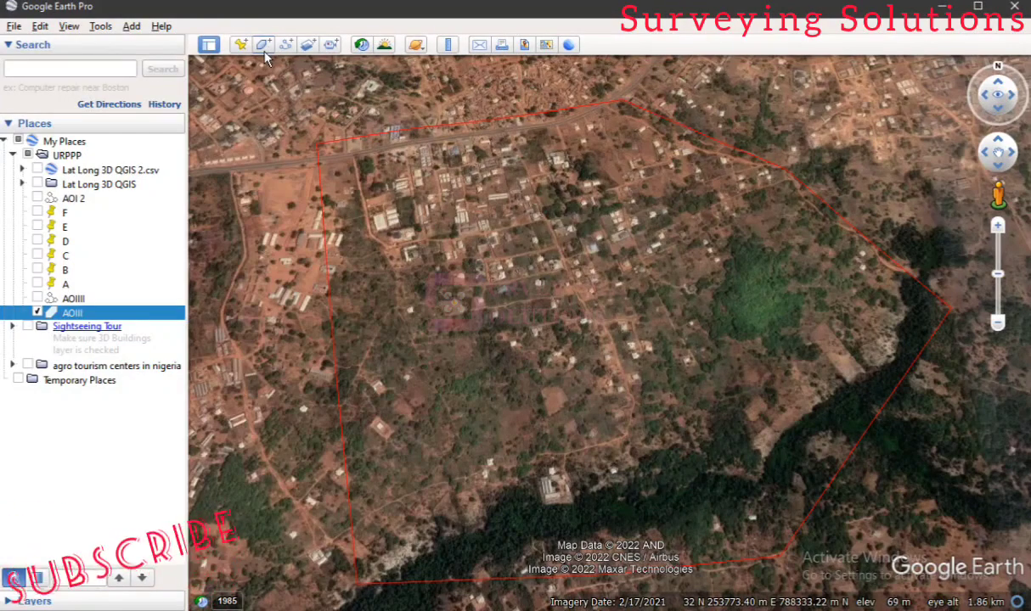
pyautogui.click(263, 46)
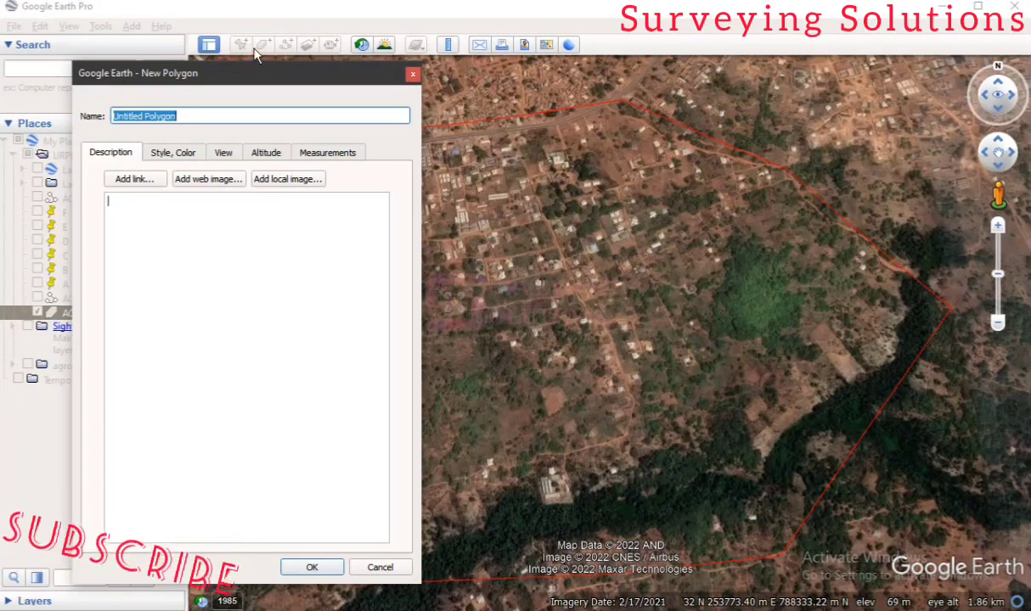
pyautogui.click(412, 76)
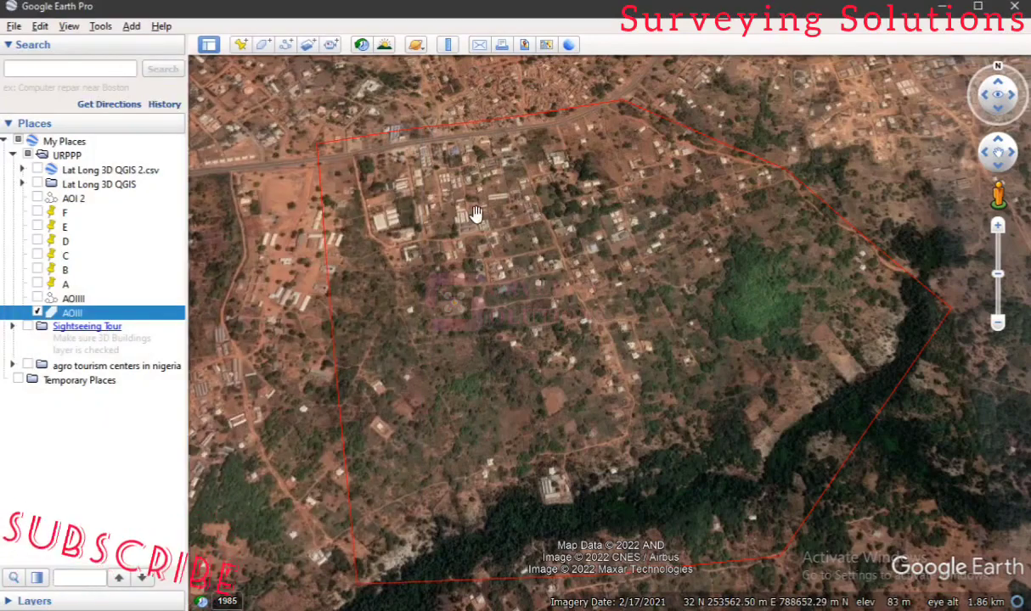
pyautogui.click(263, 46)
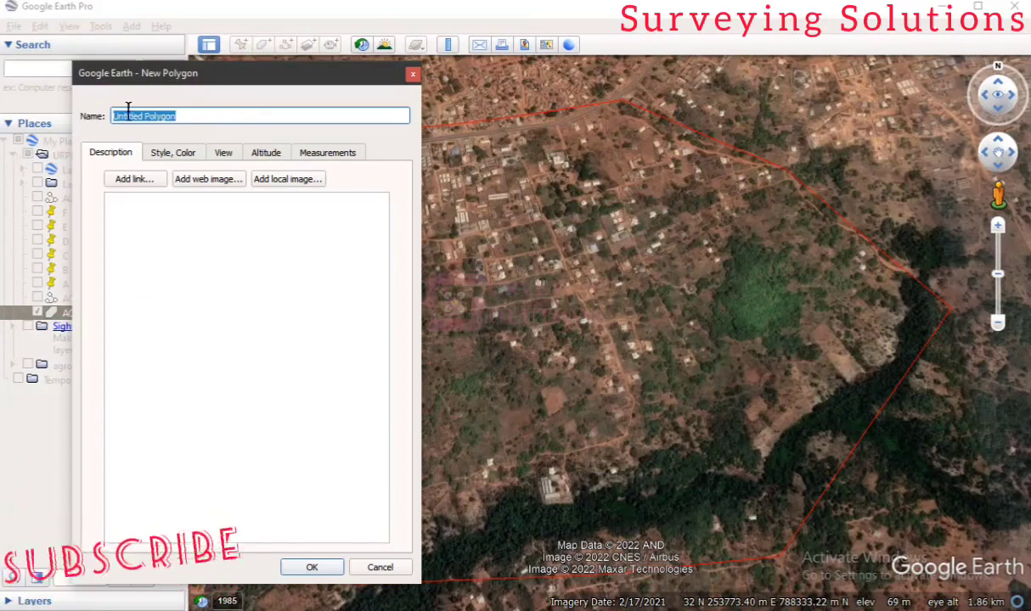
pyautogui.click(413, 74)
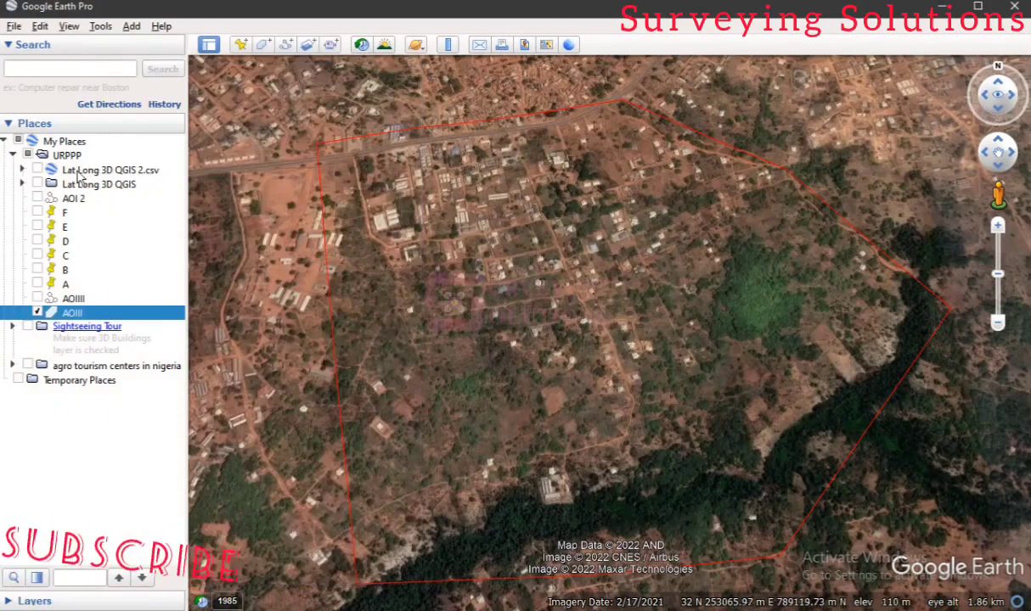
pyautogui.click(37, 313)
pyautogui.click(36, 313)
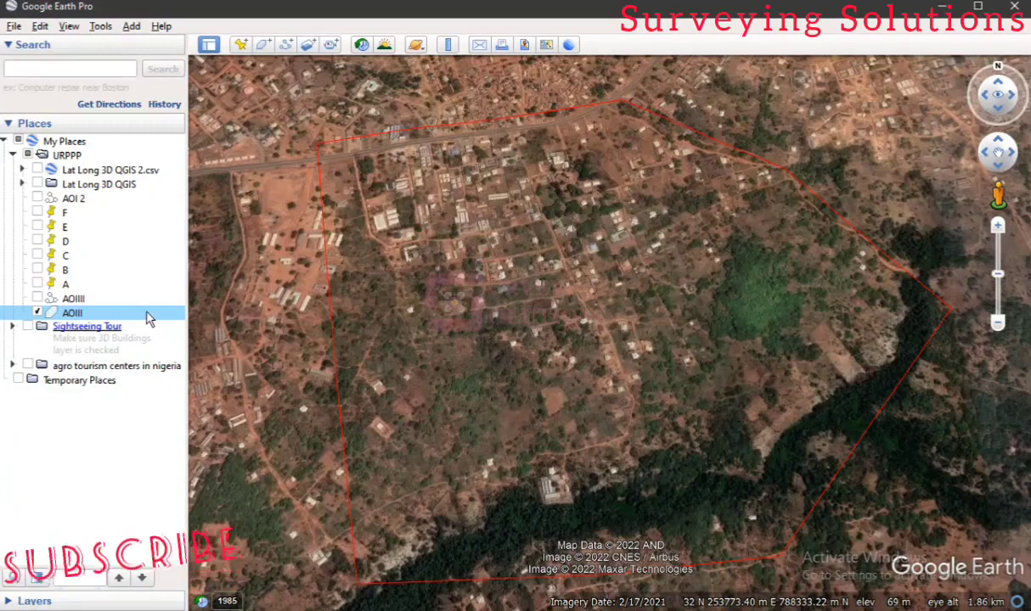
# Save the AOIII place in Kml (*.kml) format under the file name AOI_GE
pyautogui.rightClick(148, 317)
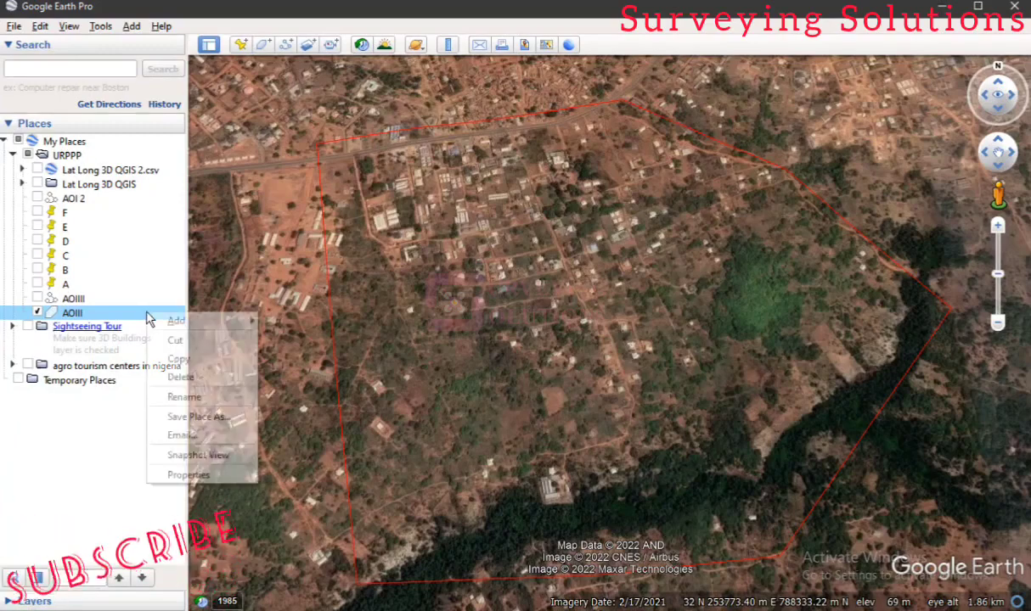
pyautogui.click(218, 417)
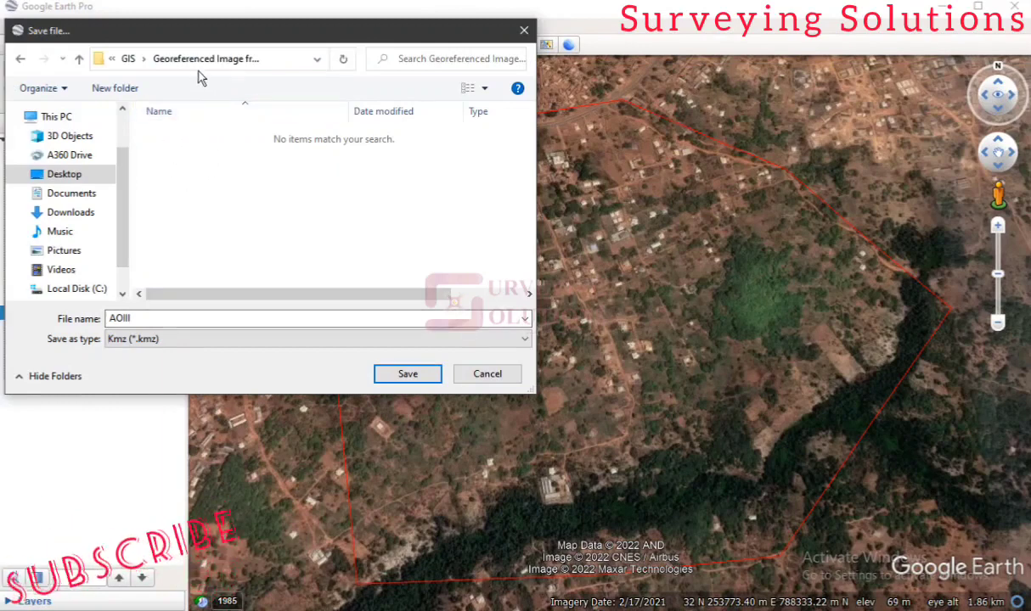
pyautogui.click(185, 342)
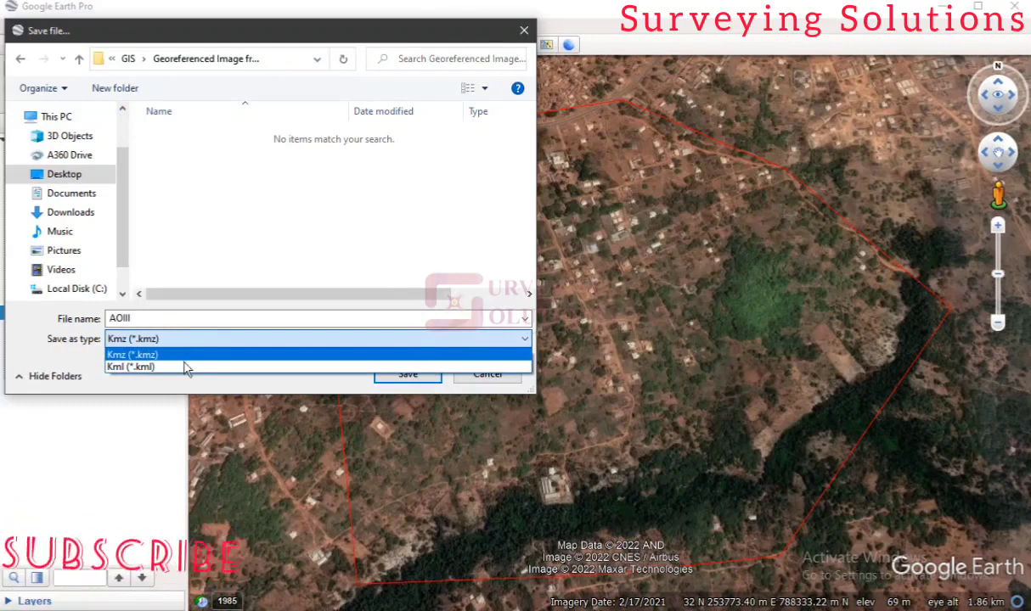
pyautogui.click(184, 365)
pyautogui.doubleClick(127, 318)
pyautogui.click(147, 320)
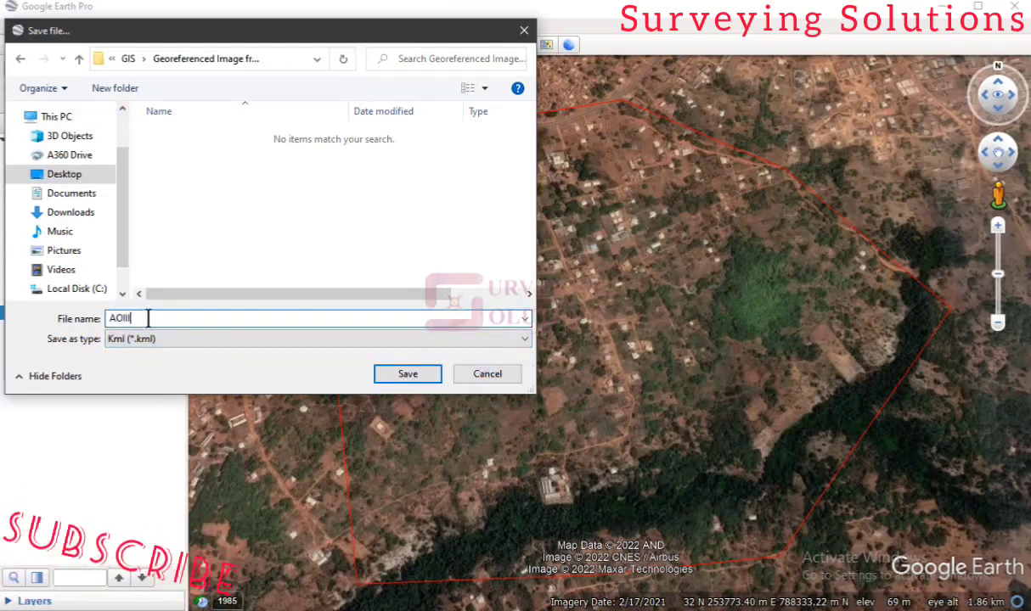
pyautogui.press('BackSpace')
pyautogui.press('BackSpace')
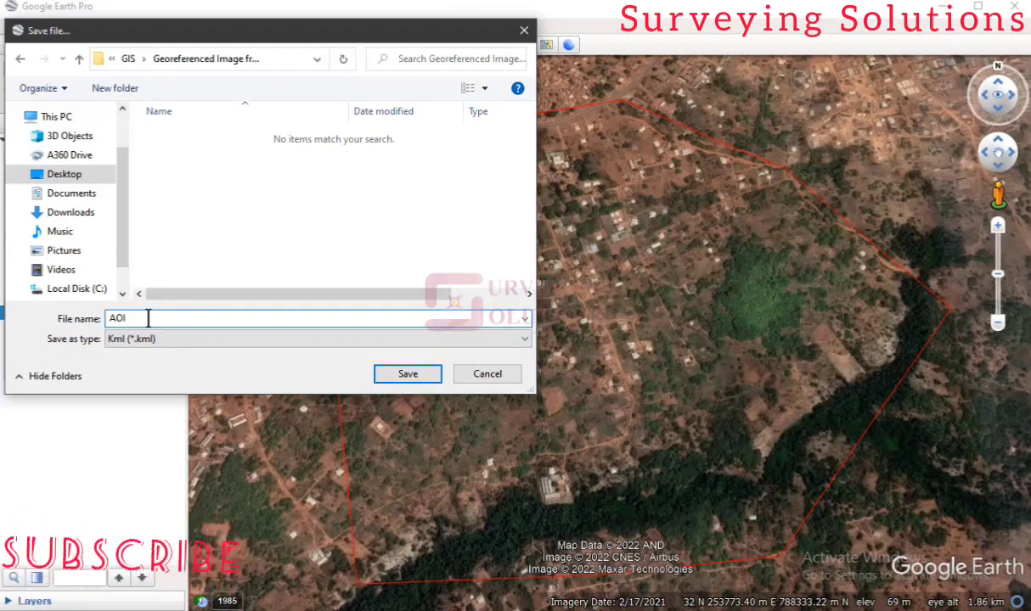
pyautogui.write('_GE')
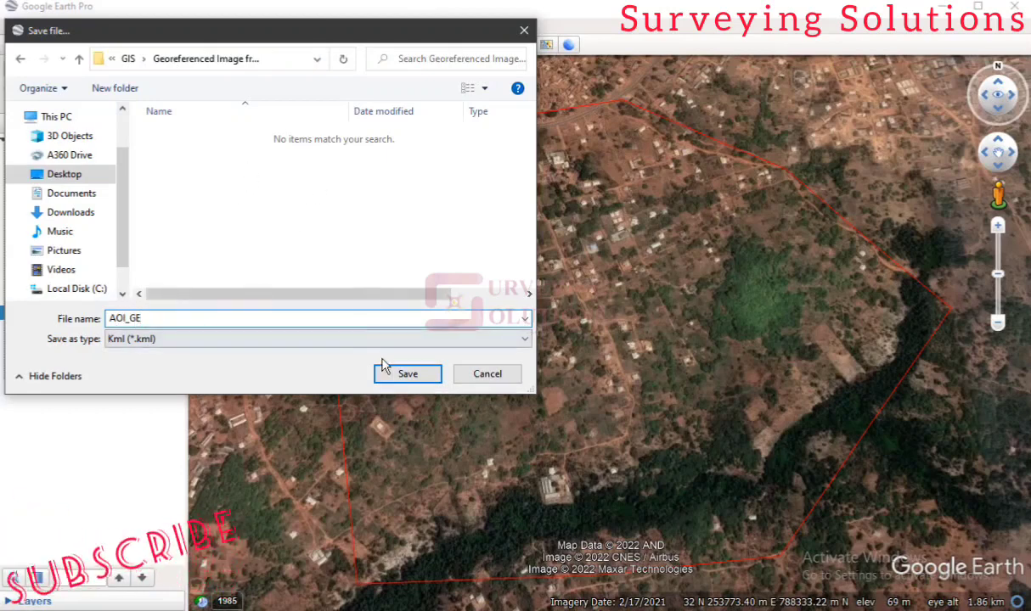
pyautogui.click(406, 377)
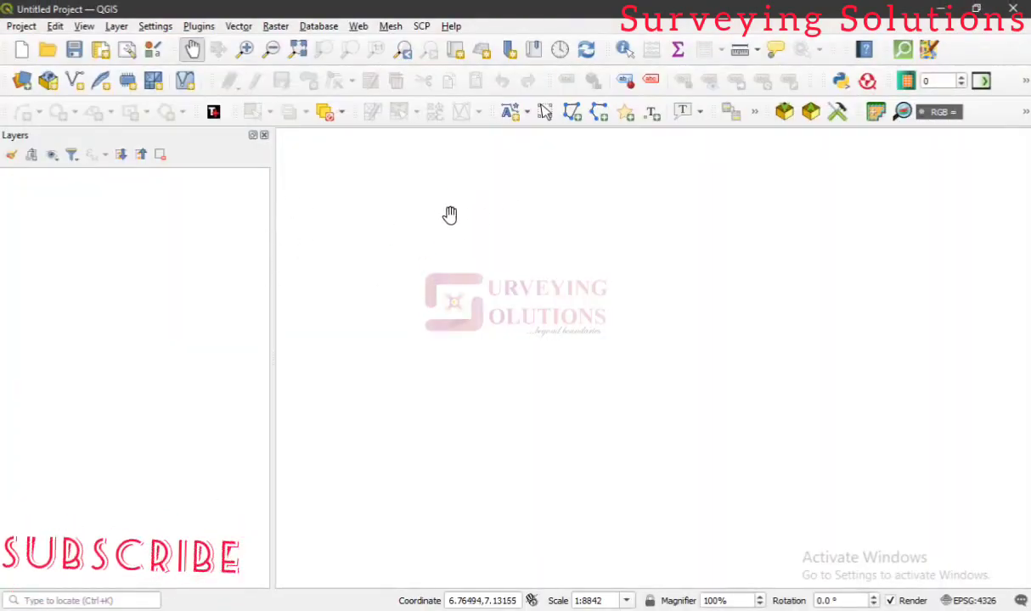
# From the Layer menu, open the Data Source Manager to add a vector layer
pyautogui.scroll(-3, 438, 206)
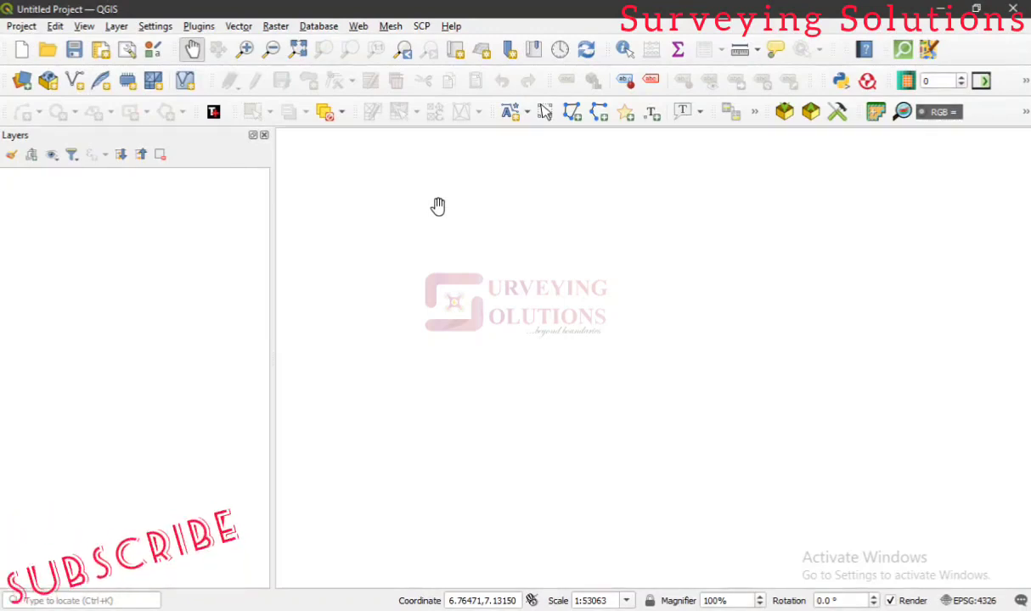
pyautogui.click(112, 26)
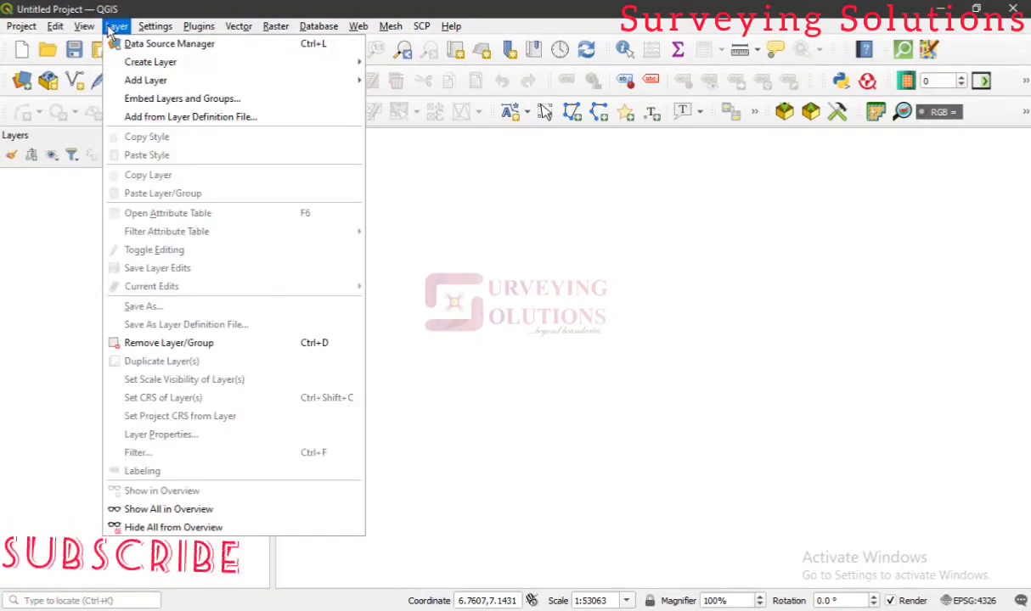
pyautogui.moveTo(197, 88)
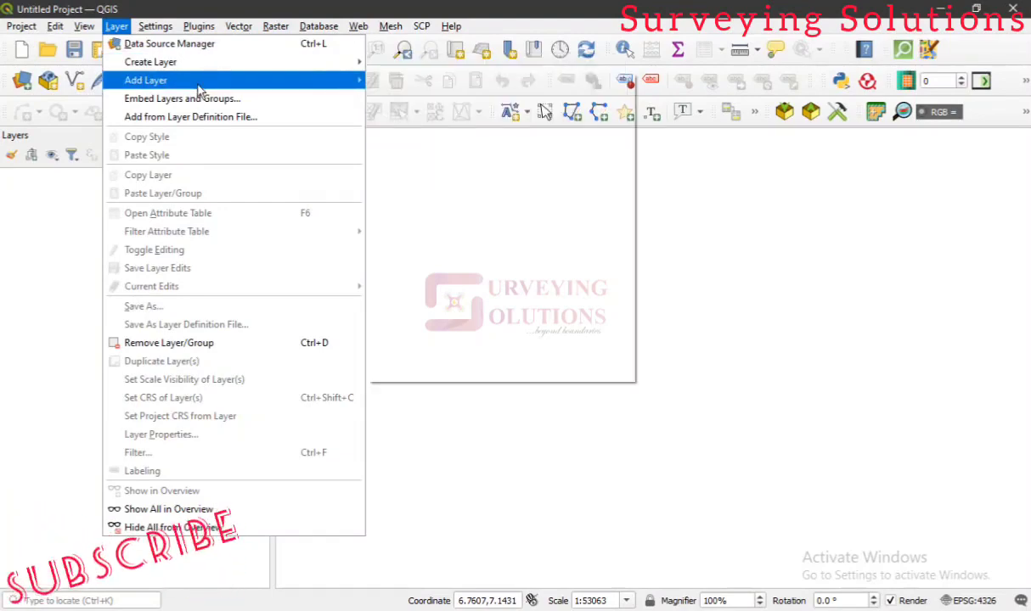
pyautogui.moveTo(195, 63)
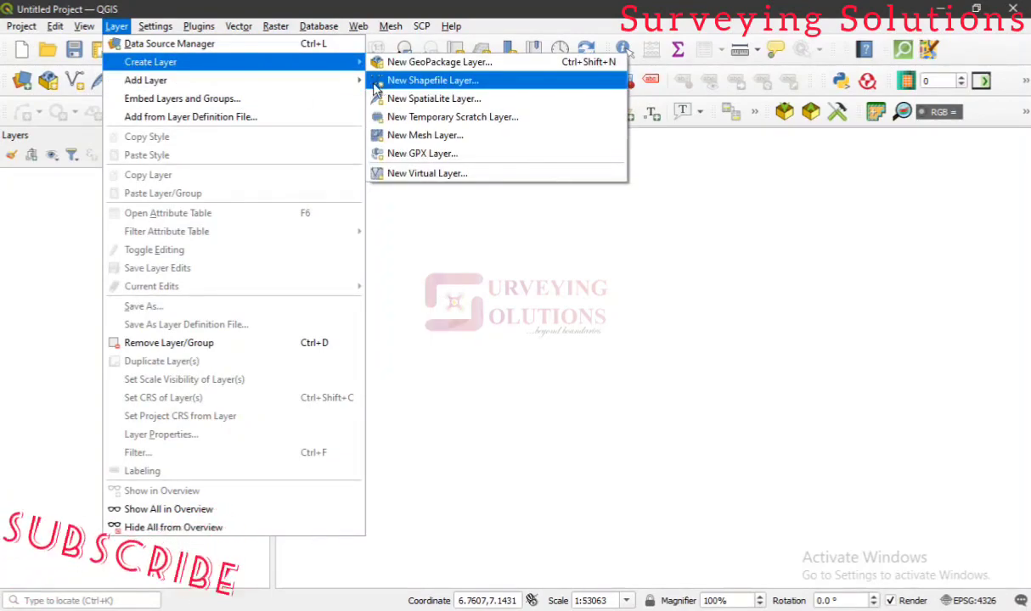
pyautogui.moveTo(353, 80)
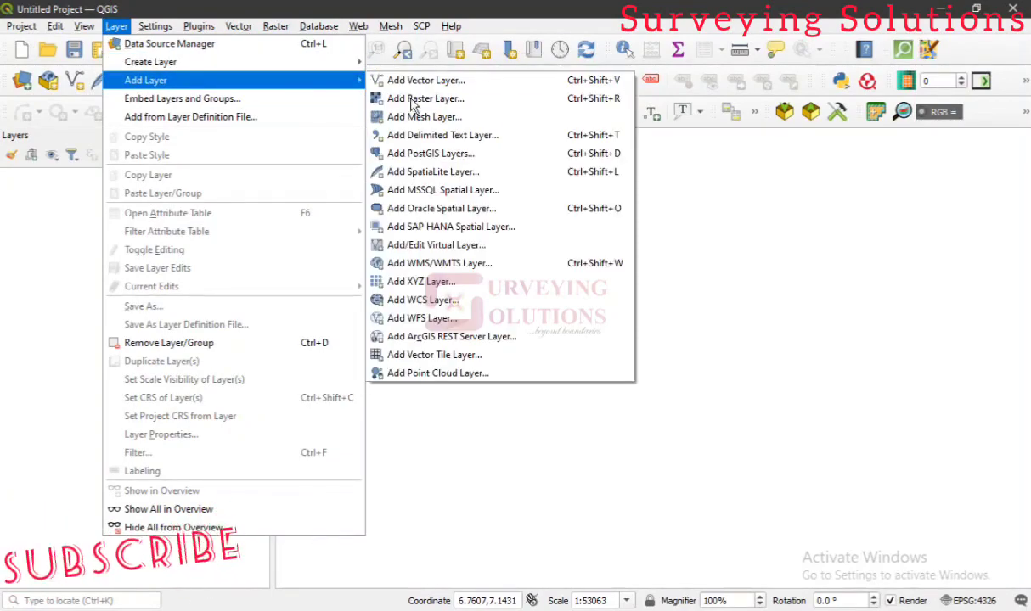
pyautogui.click(451, 84)
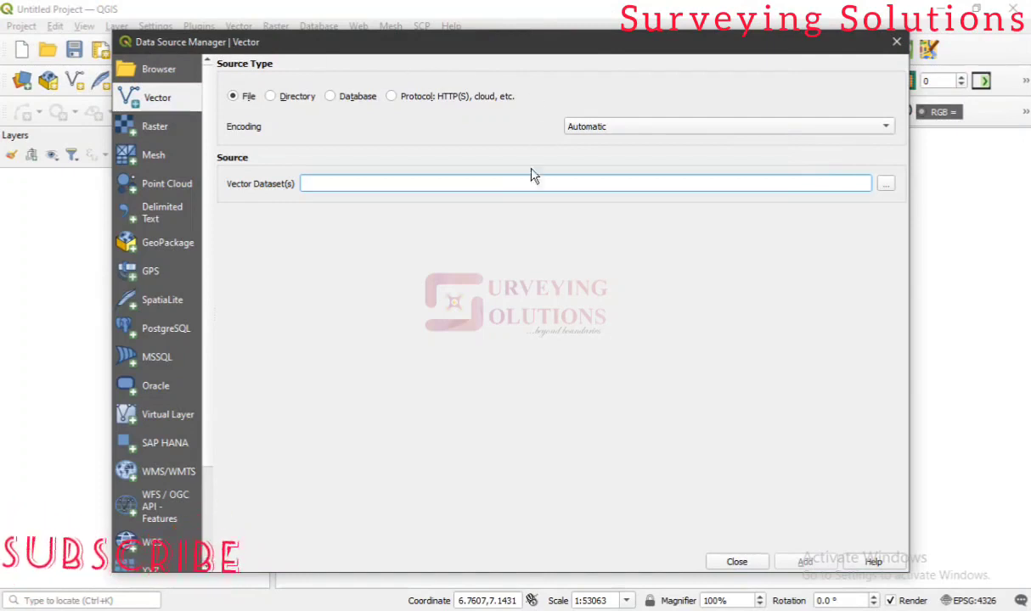
# Browse to AOI_GE.kml and add its Polygon (1) layer to the project
pyautogui.click(885, 185)
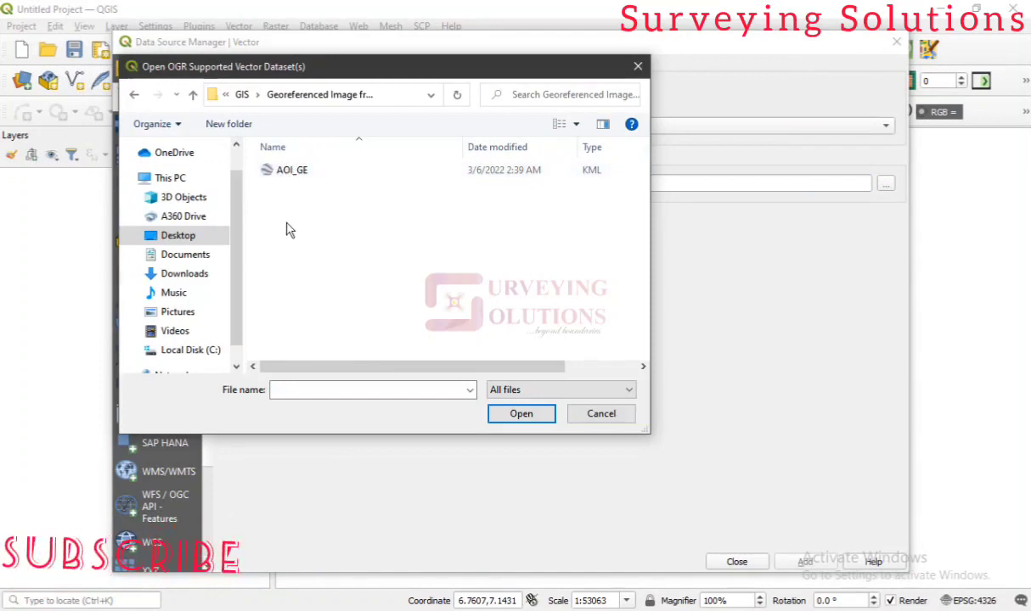
pyautogui.click(293, 171)
pyautogui.click(522, 415)
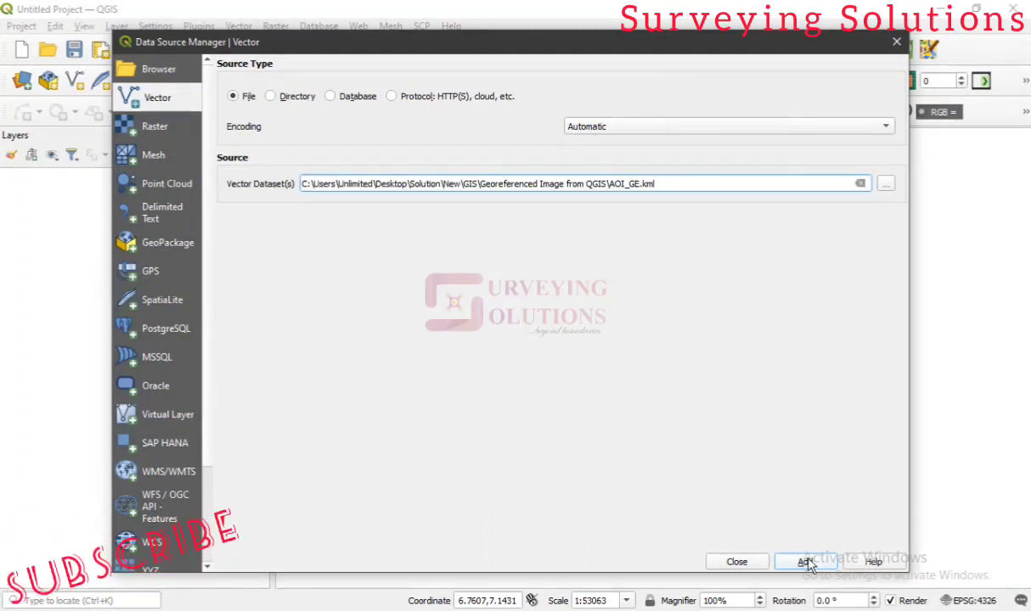
pyautogui.click(806, 562)
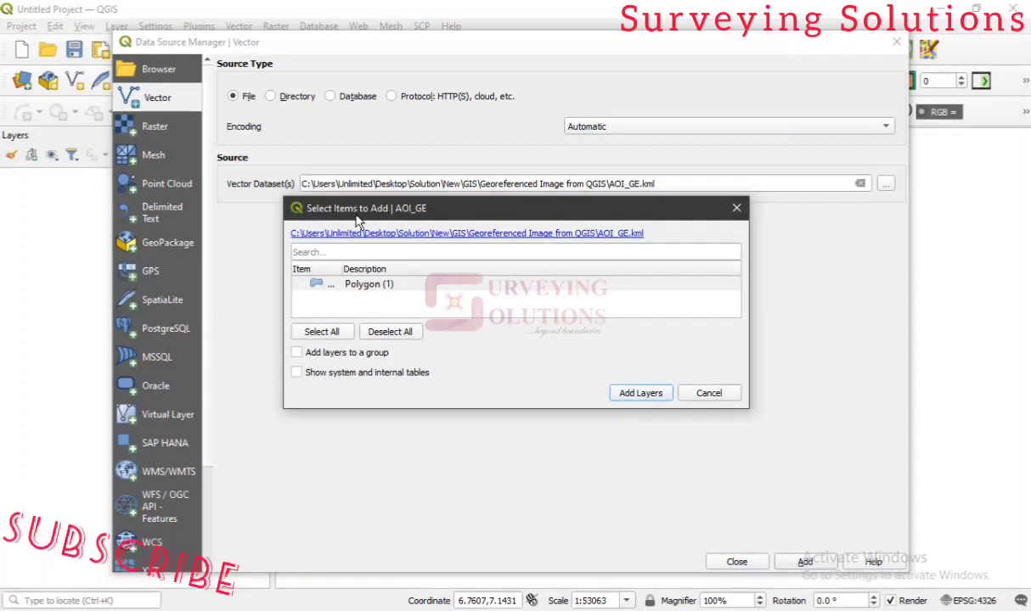
pyautogui.click(312, 284)
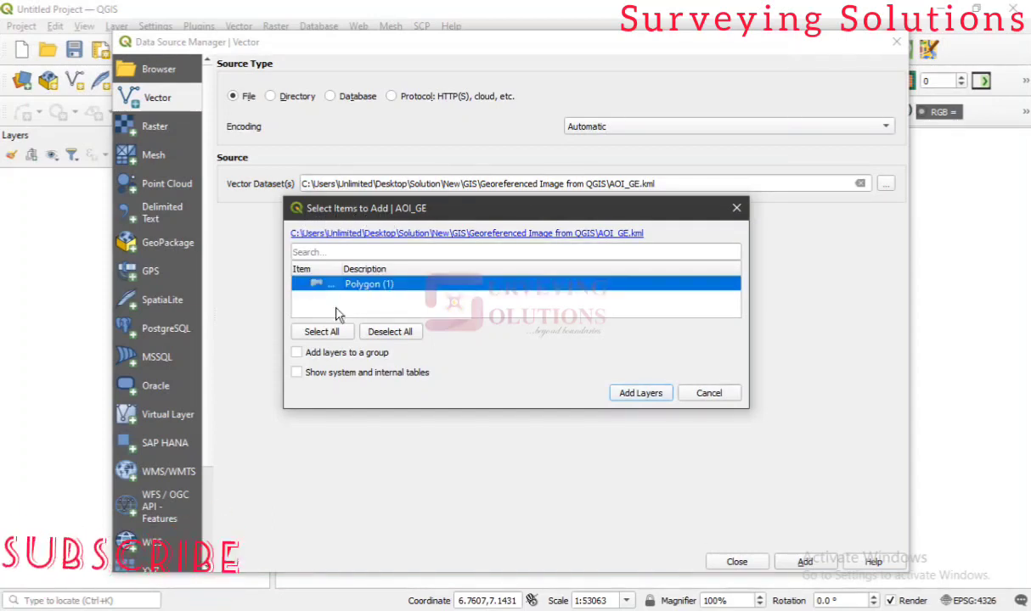
pyautogui.click(638, 393)
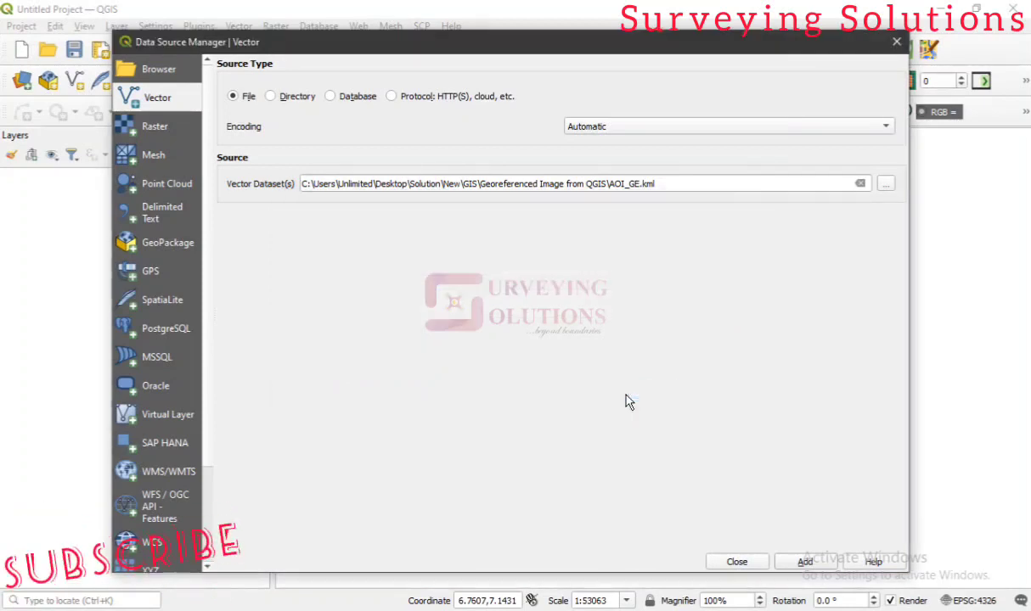
# Close the Data Source Manager to see the solid red AOI_GE polygon on the map
pyautogui.click(734, 564)
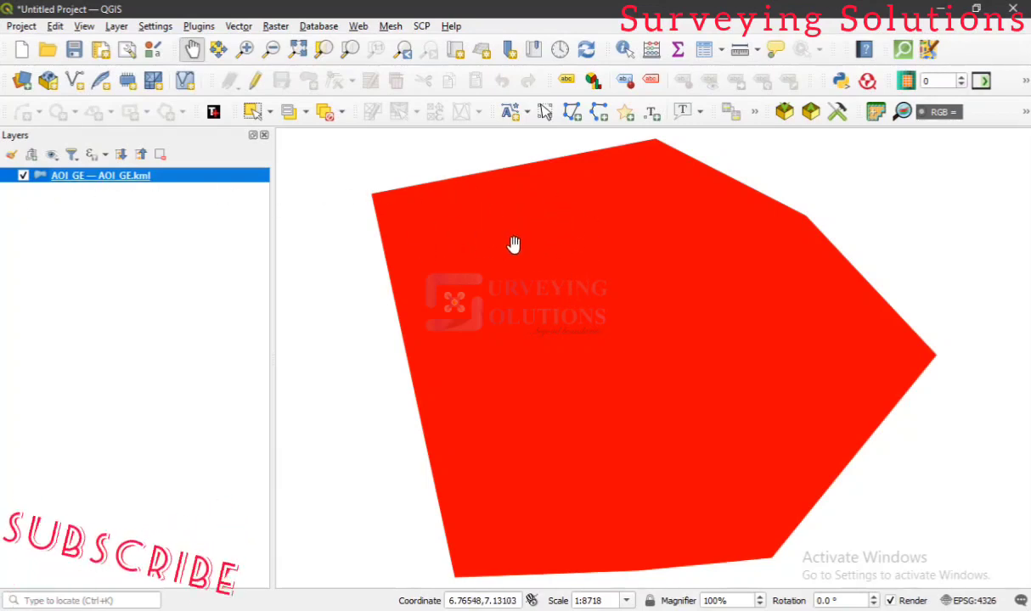
# In the AOI_GE layer properties, switch Symbology from Embedded Symbols to Single Symbol
pyautogui.rightClick(223, 179)
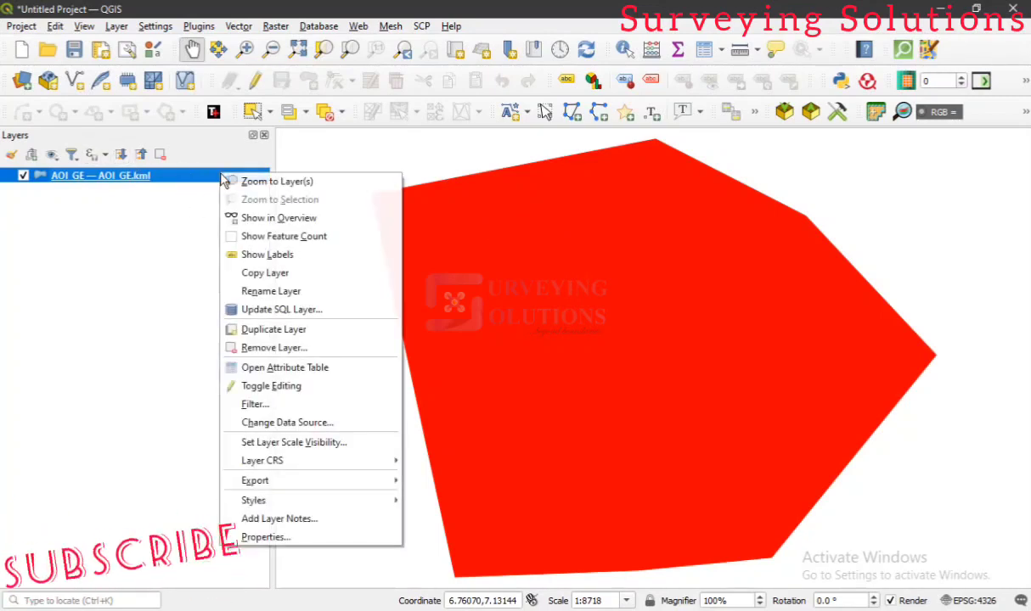
pyautogui.click(268, 537)
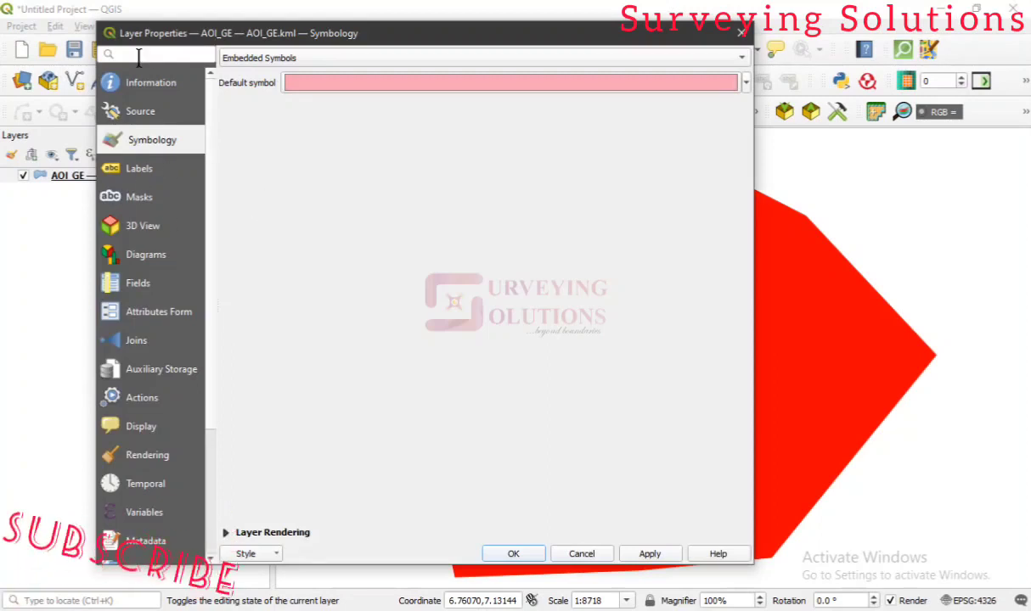
pyautogui.click(146, 122)
pyautogui.click(152, 139)
pyautogui.click(668, 59)
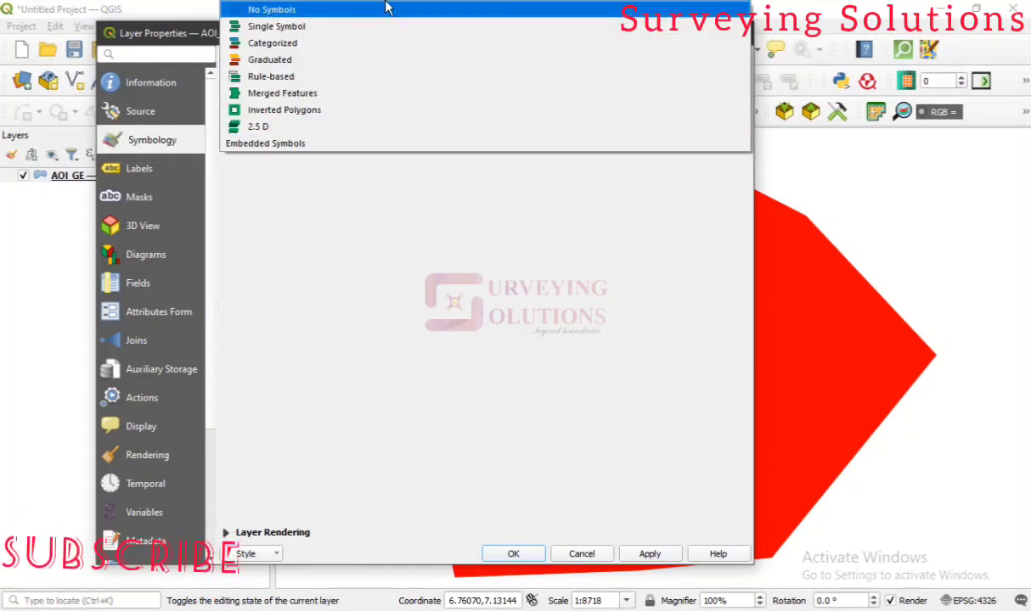
pyautogui.press('Escape')
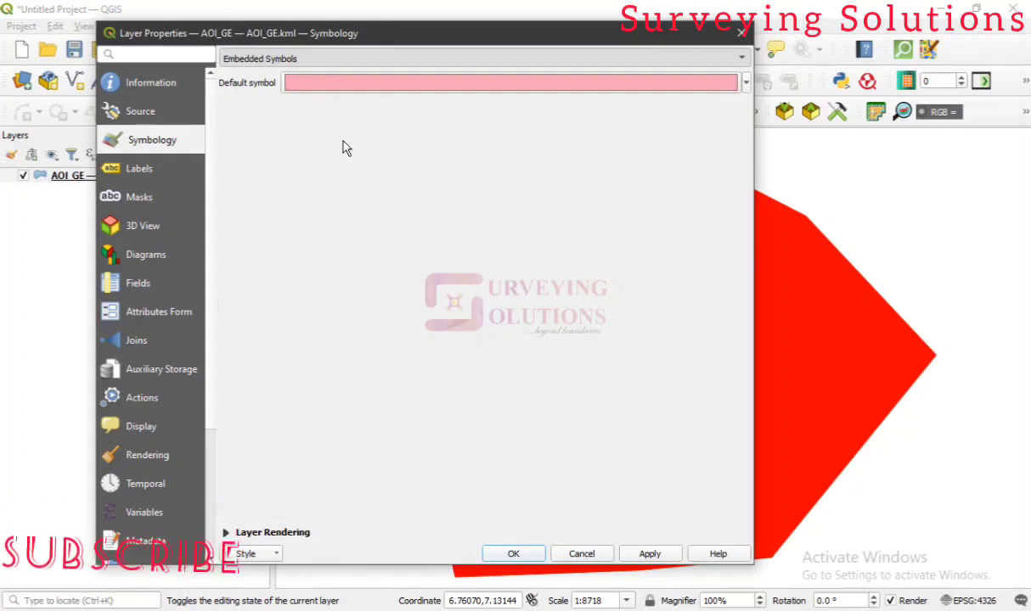
pyautogui.press('Home')
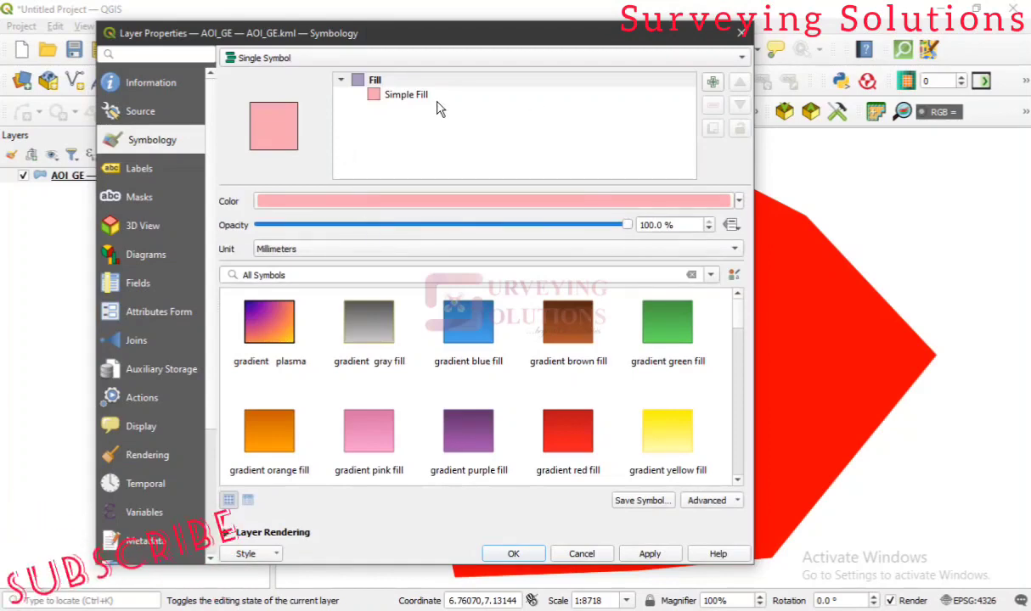
# Change the Simple Fill symbol layer to an Outline: Simple Line type
pyautogui.click(407, 95)
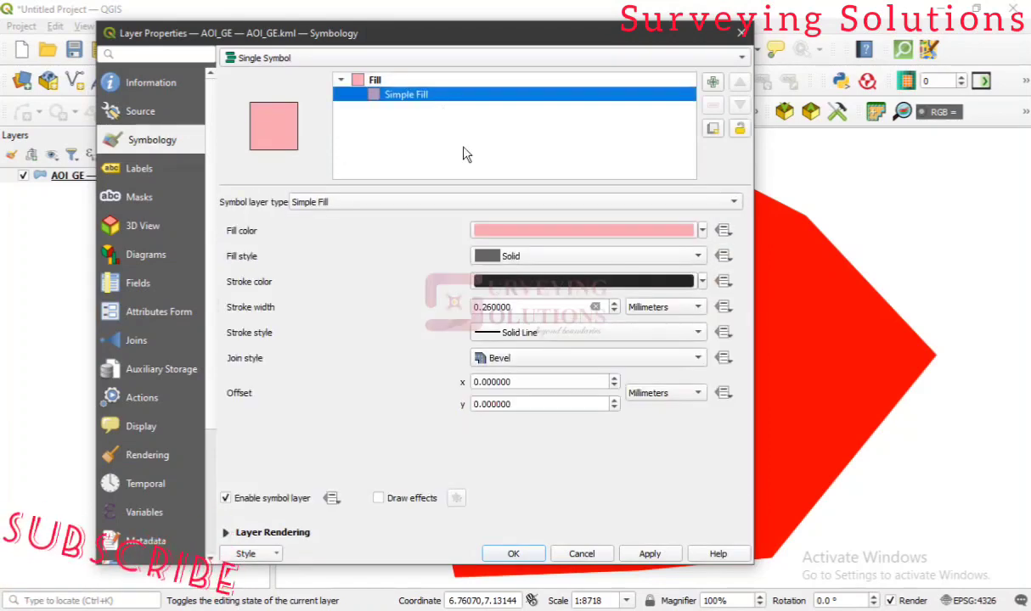
pyautogui.click(718, 203)
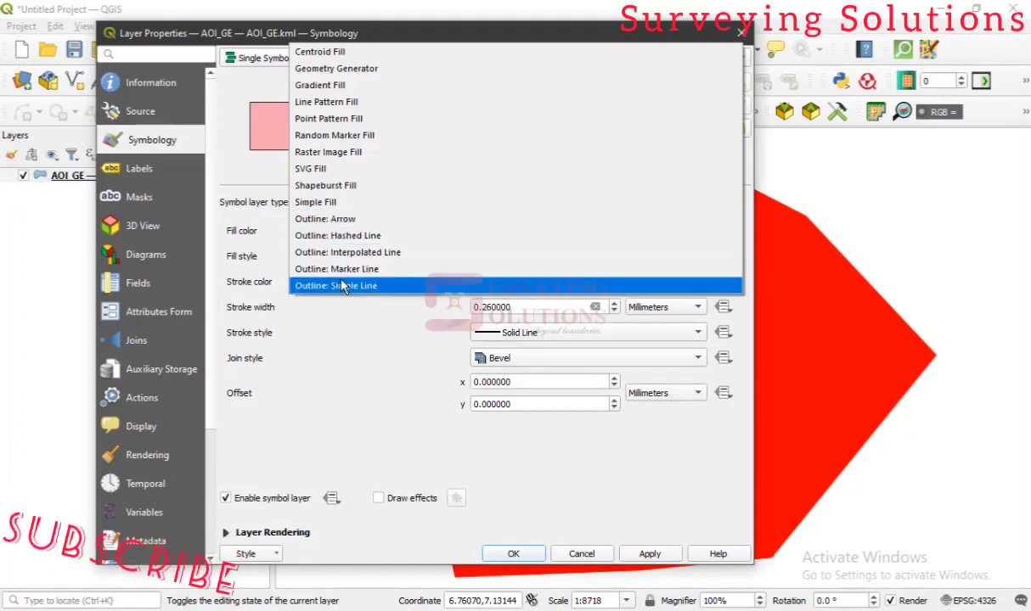
pyautogui.press('Escape')
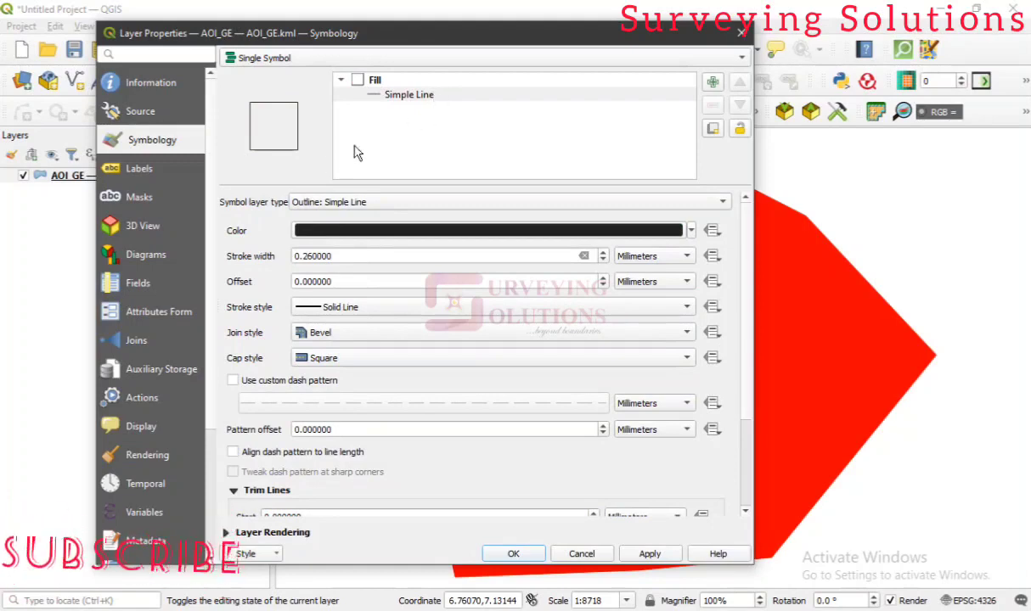
# Make the outline red, apply the style, and close the layer properties with OK
pyautogui.click(690, 231)
pyautogui.click(427, 320)
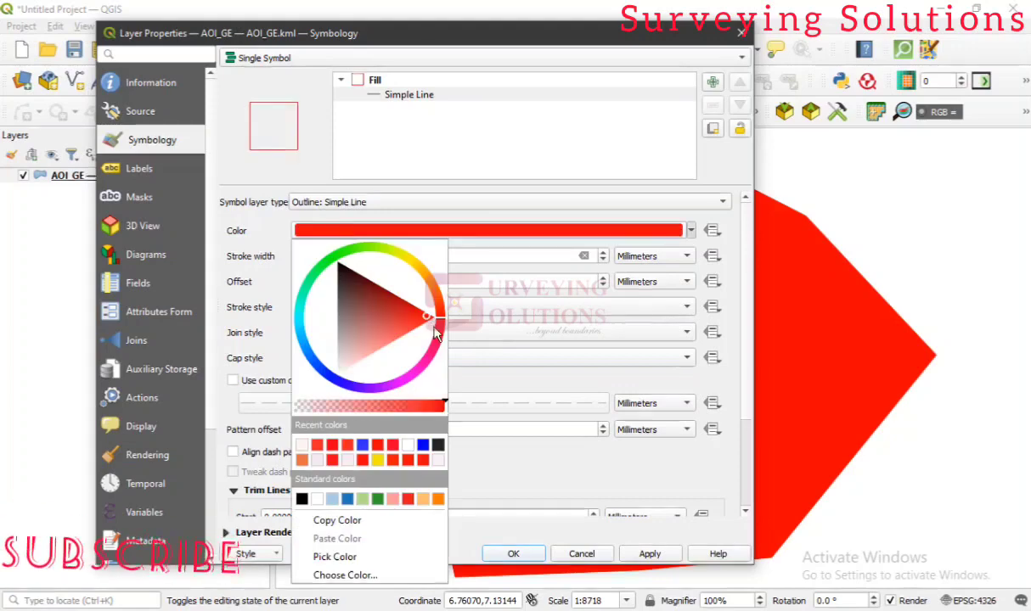
pyautogui.click(639, 559)
pyautogui.click(514, 553)
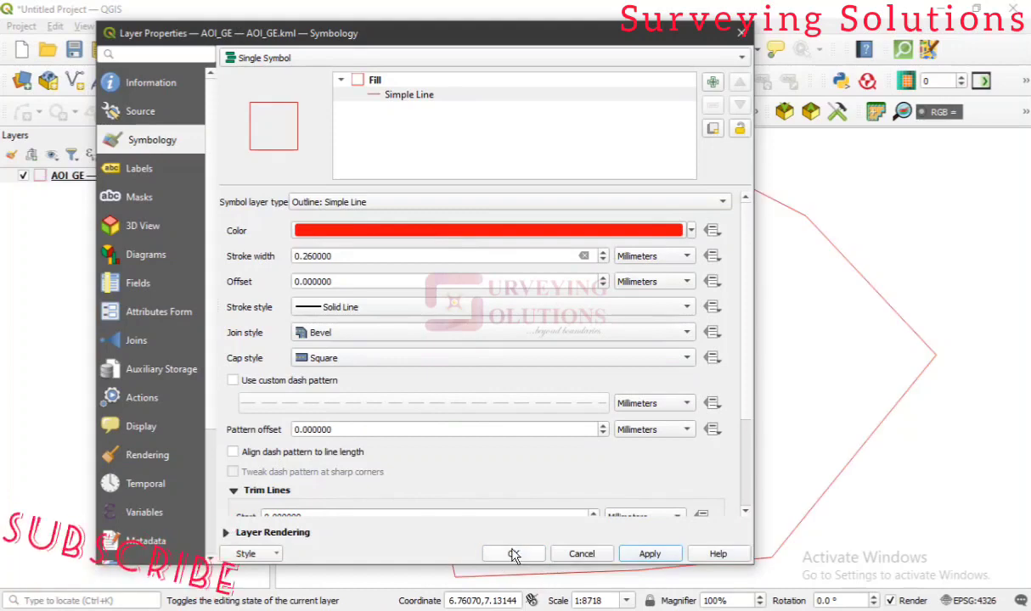
pyautogui.click(513, 553)
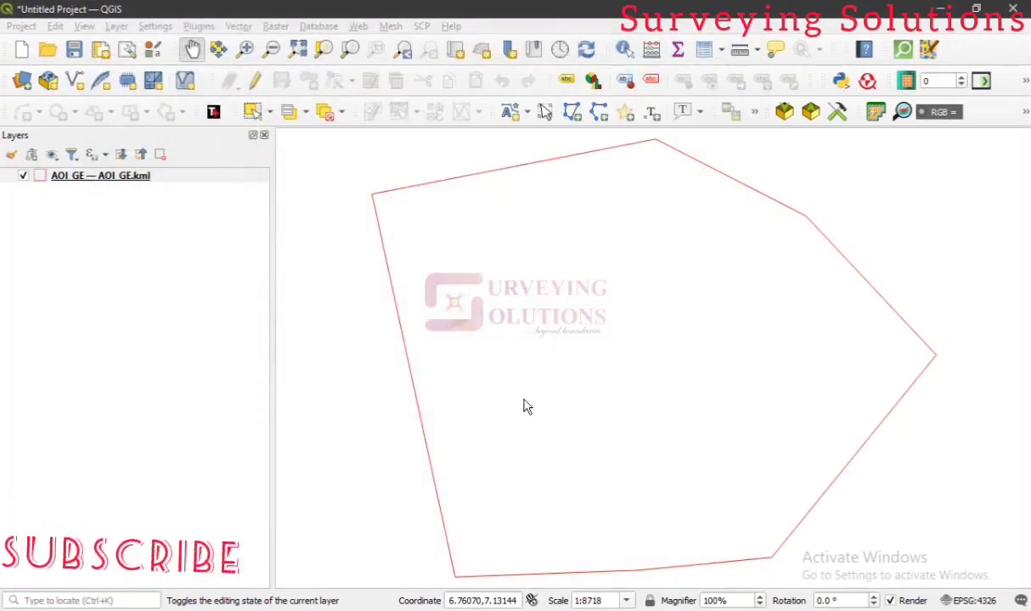